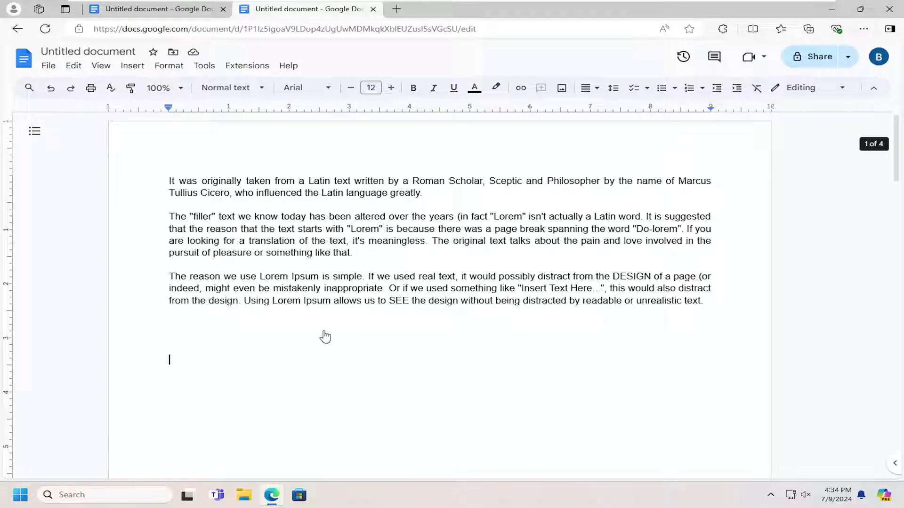
- Put the cursor on the empty line below the Lorem Ipsum paragraphs and enable superscript
left_click(217, 334)
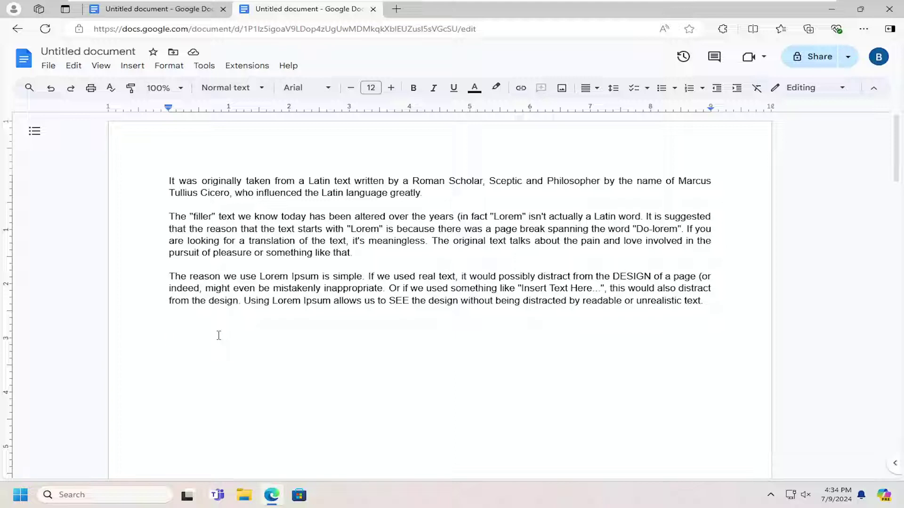
key("BackSpace")
type("1")
scroll(200, 339, "down", 2)
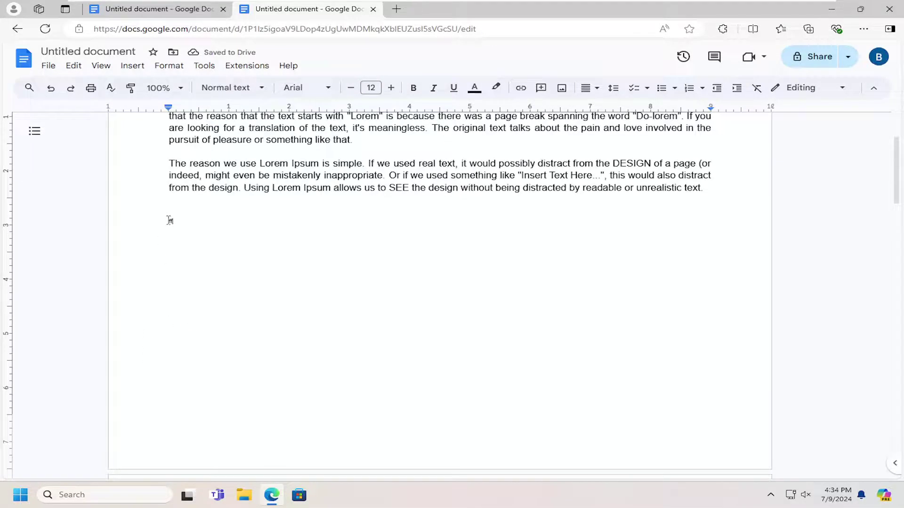
double_click(171, 221)
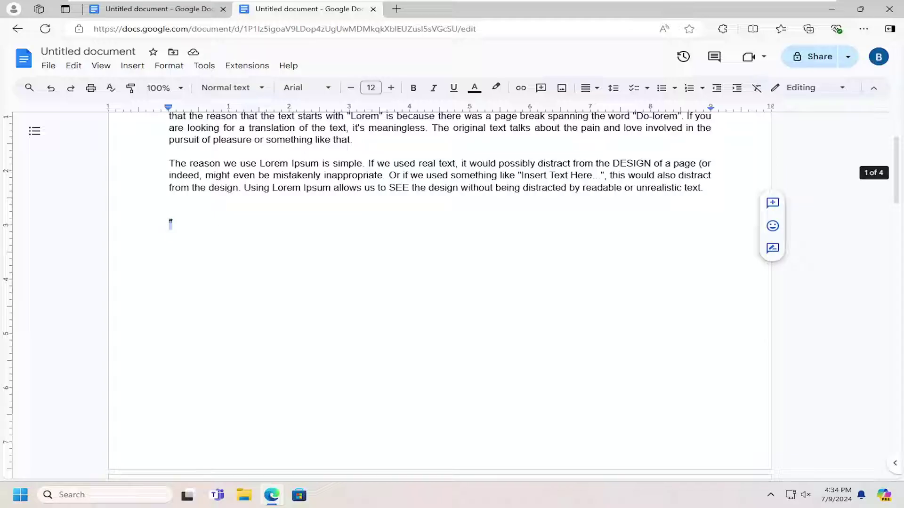